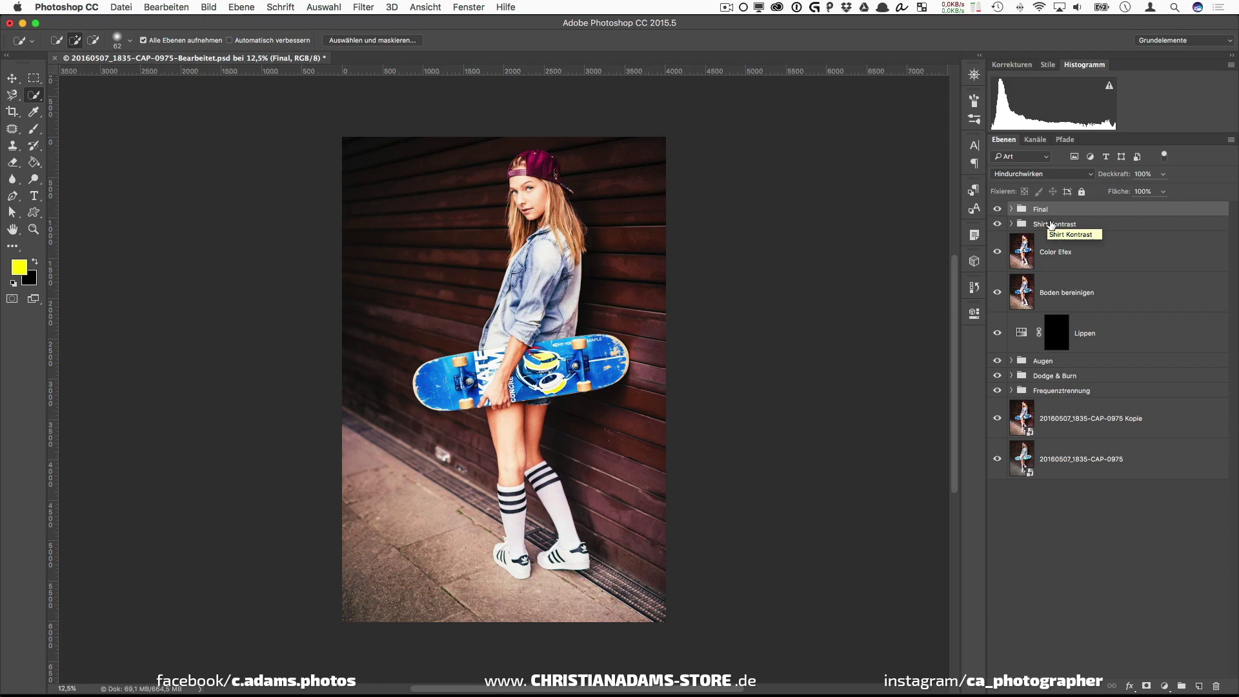
# Stamp all visible layers into a new top layer, then select and copy the whole merged image
pyautogui.press('alt+shift+super+e')
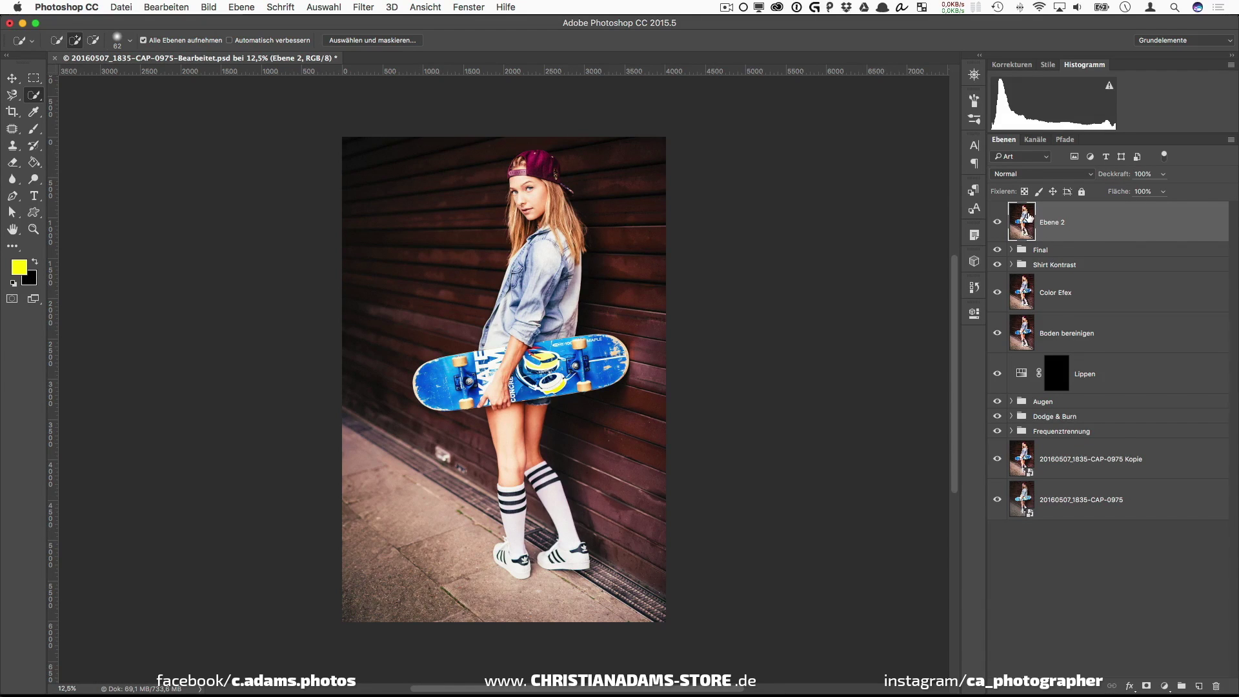
pyautogui.click(324, 7)
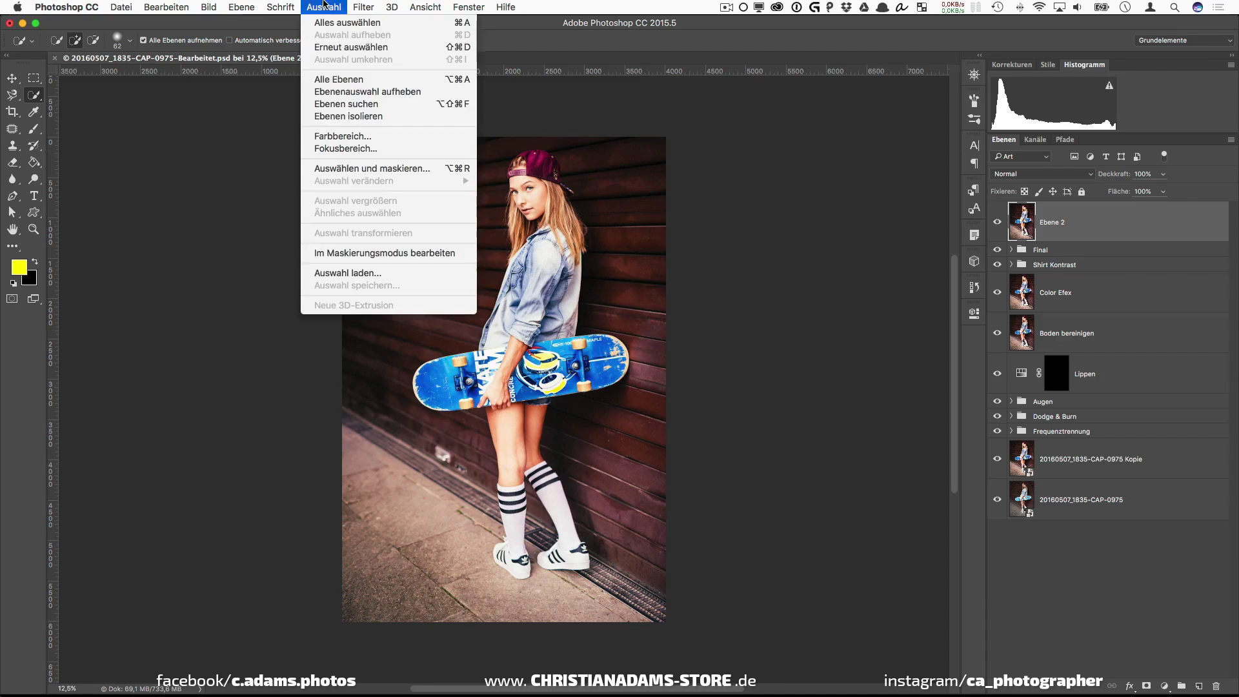
pyautogui.click(332, 23)
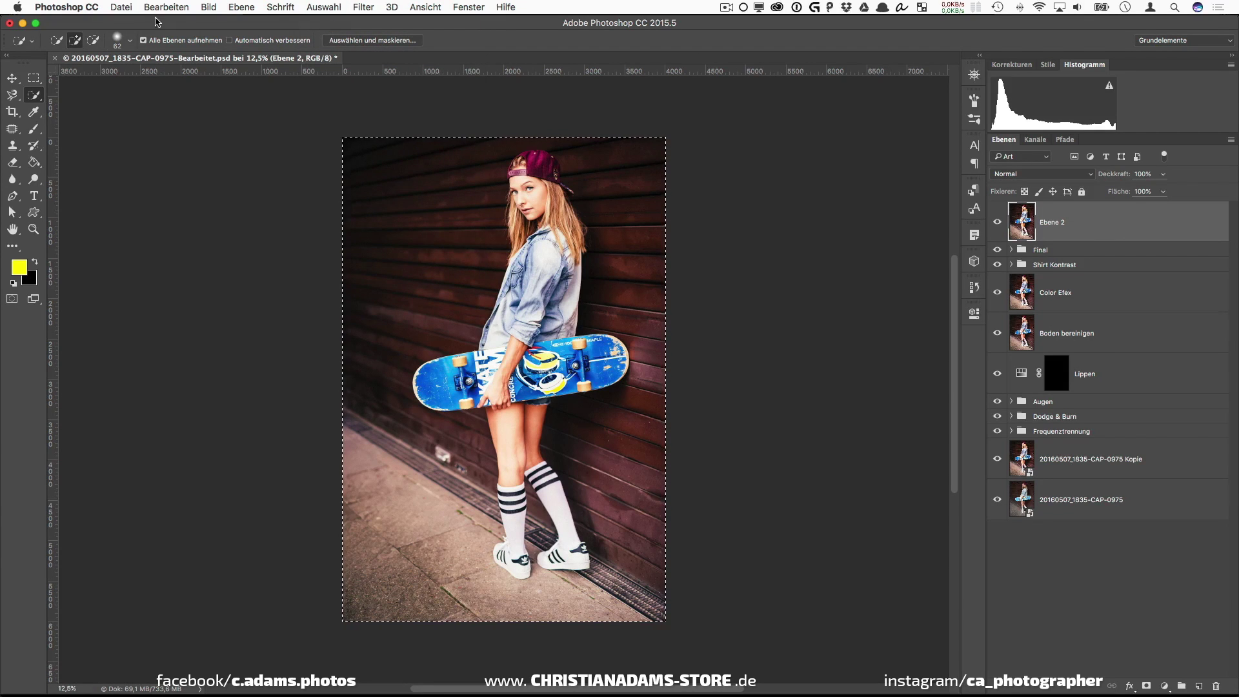
pyautogui.click(157, 7)
pyautogui.click(181, 101)
# Clear the selection and start a new document preset to 4016 × 6016 px at 300 Pixel/Zoll
pyautogui.hotkey('ctrl', 'd')
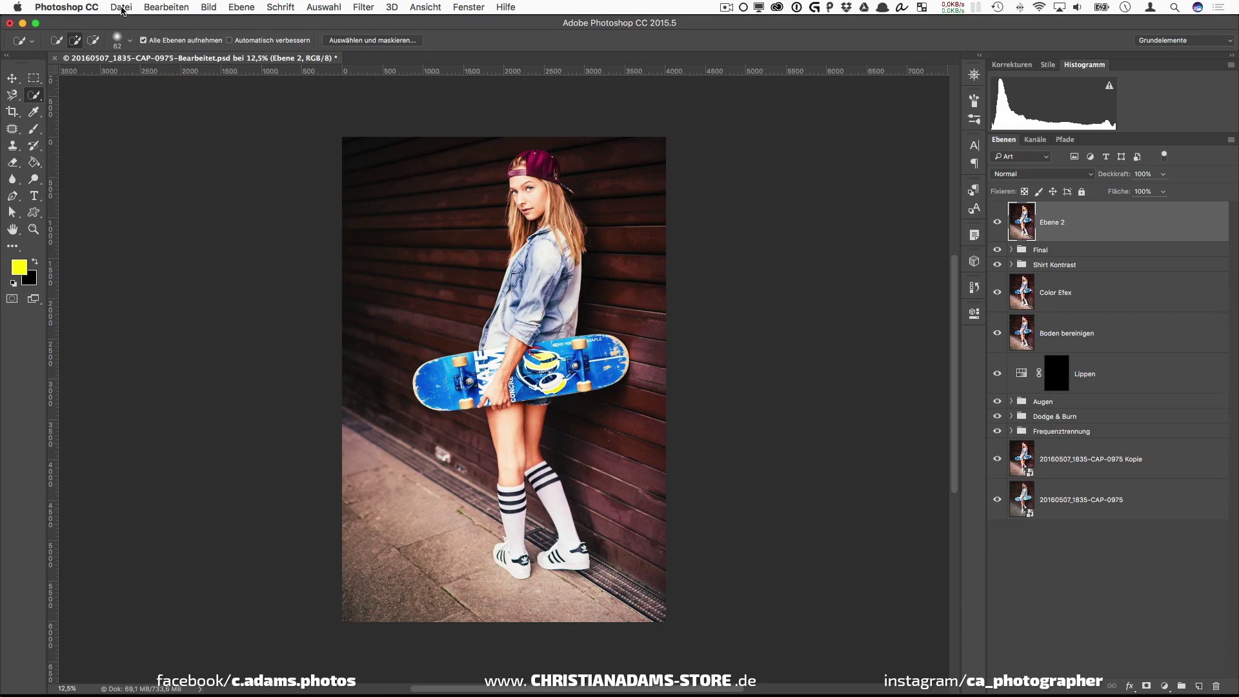
pyautogui.click(121, 7)
pyautogui.click(129, 20)
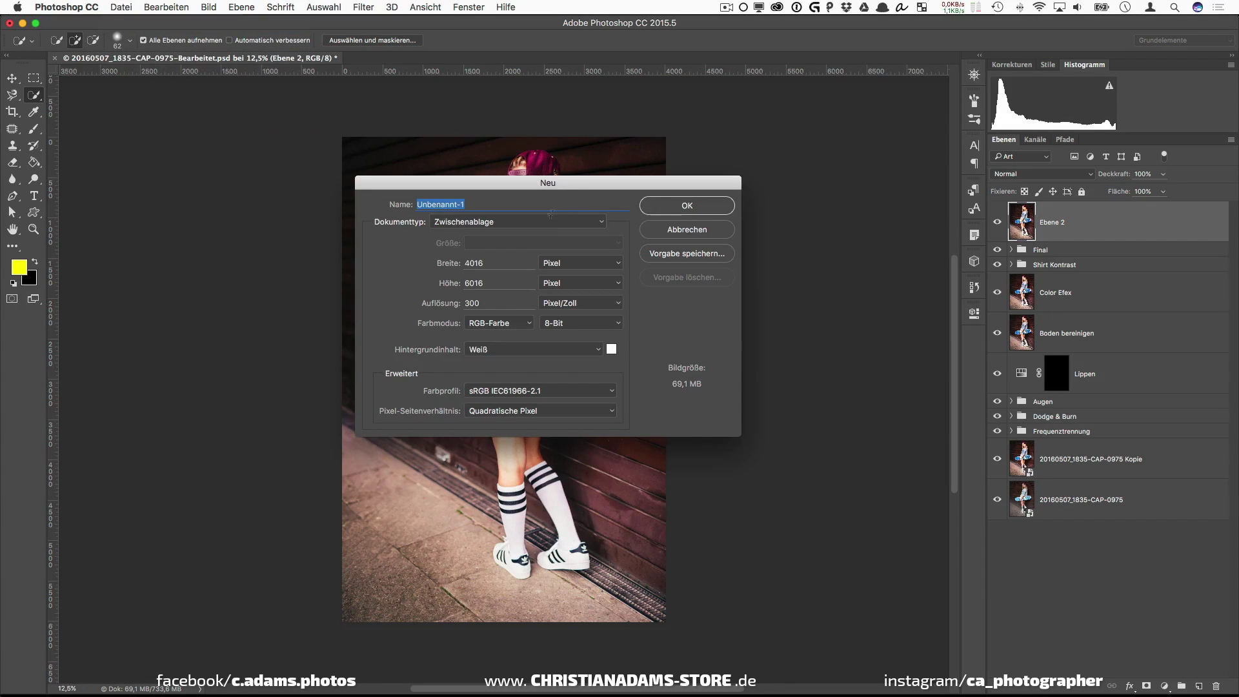
# Create the 4016 × 6016 px white Unbenannt-1 document and paste the merged photo in as Ebene 1
pyautogui.click(691, 207)
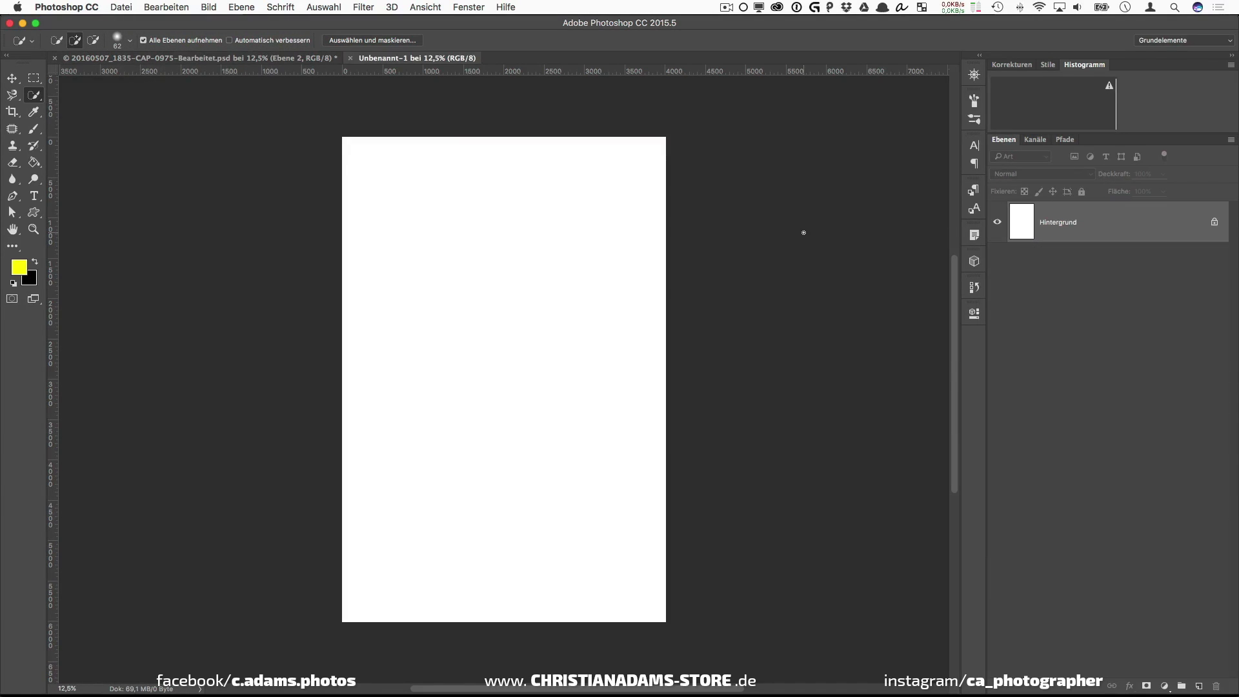
pyautogui.click(166, 7)
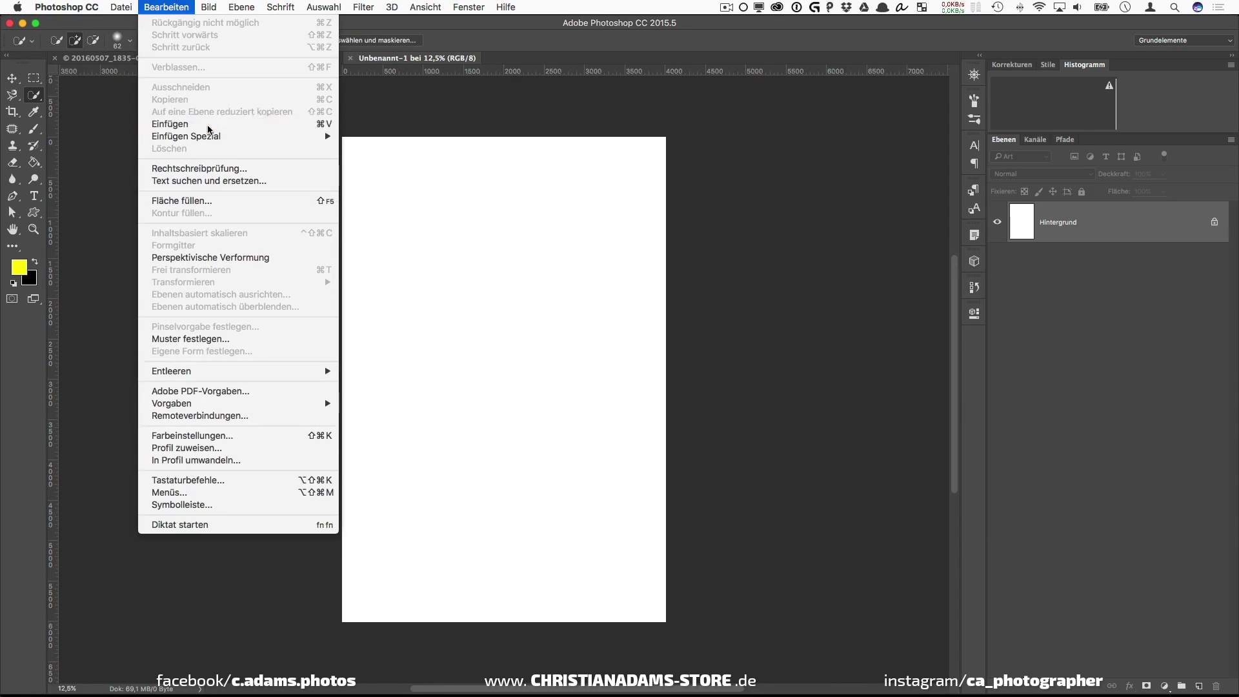
pyautogui.click(170, 123)
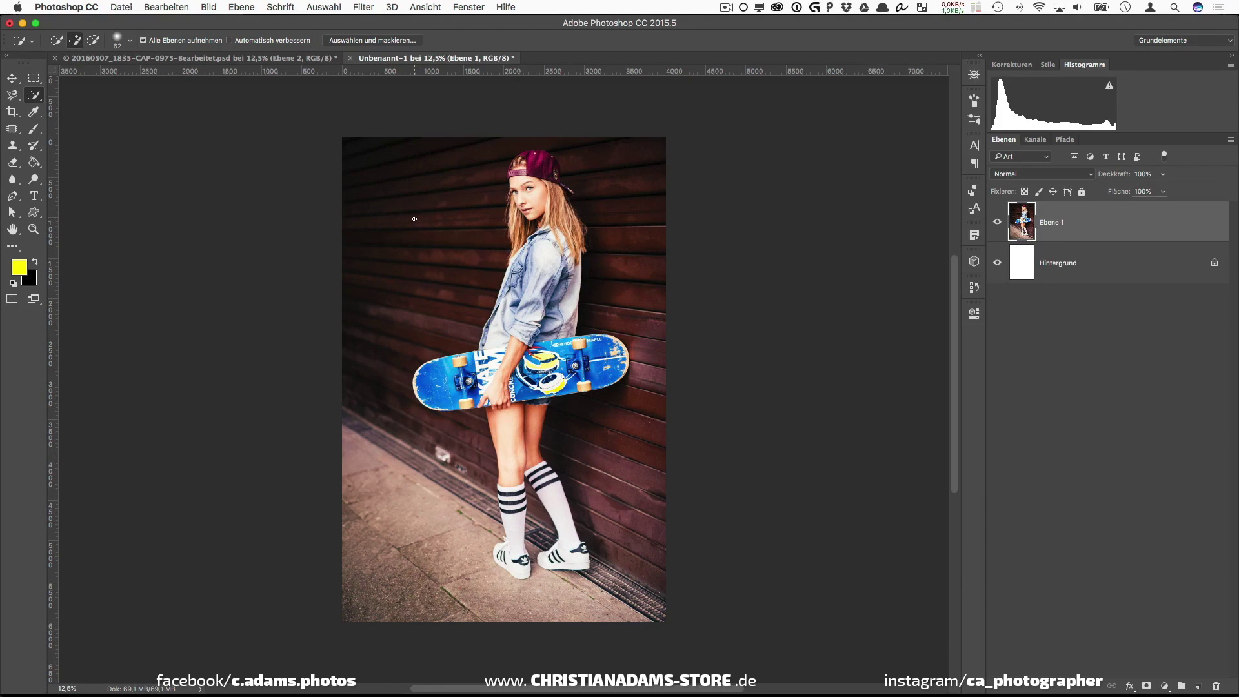
# Resize Unbenannt-1 to 960 px height with linked width of 641 px in Bildgröße
pyautogui.click(209, 7)
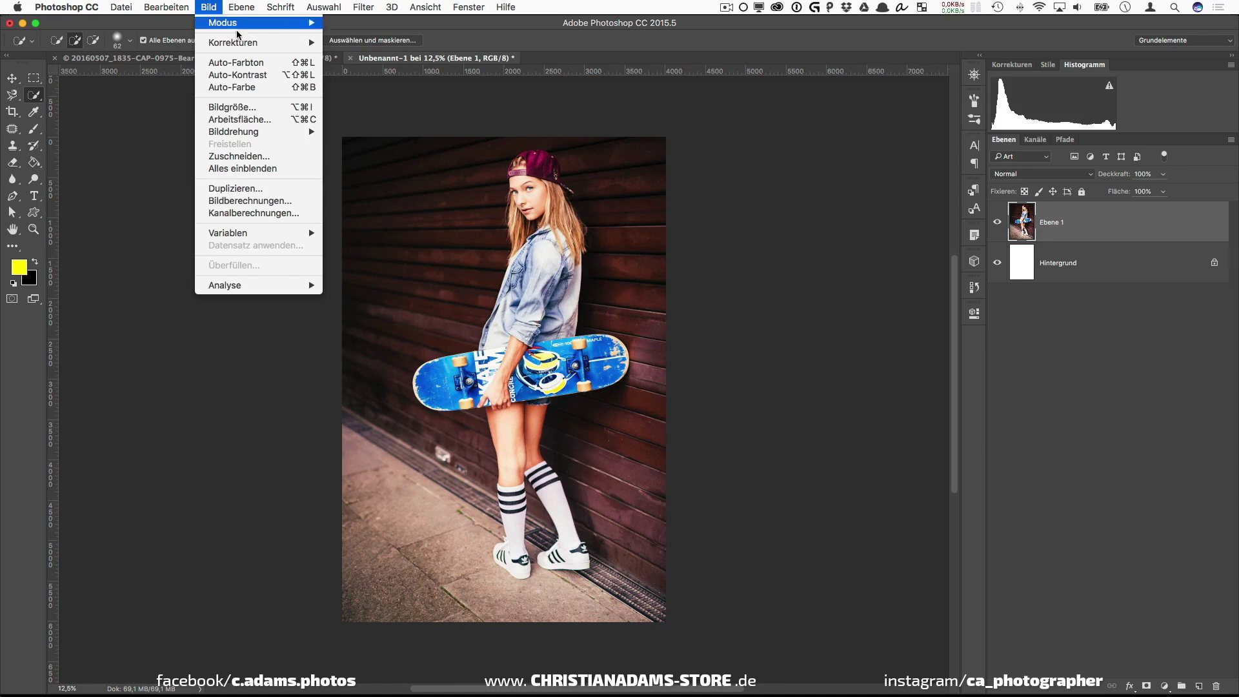
pyautogui.click(217, 107)
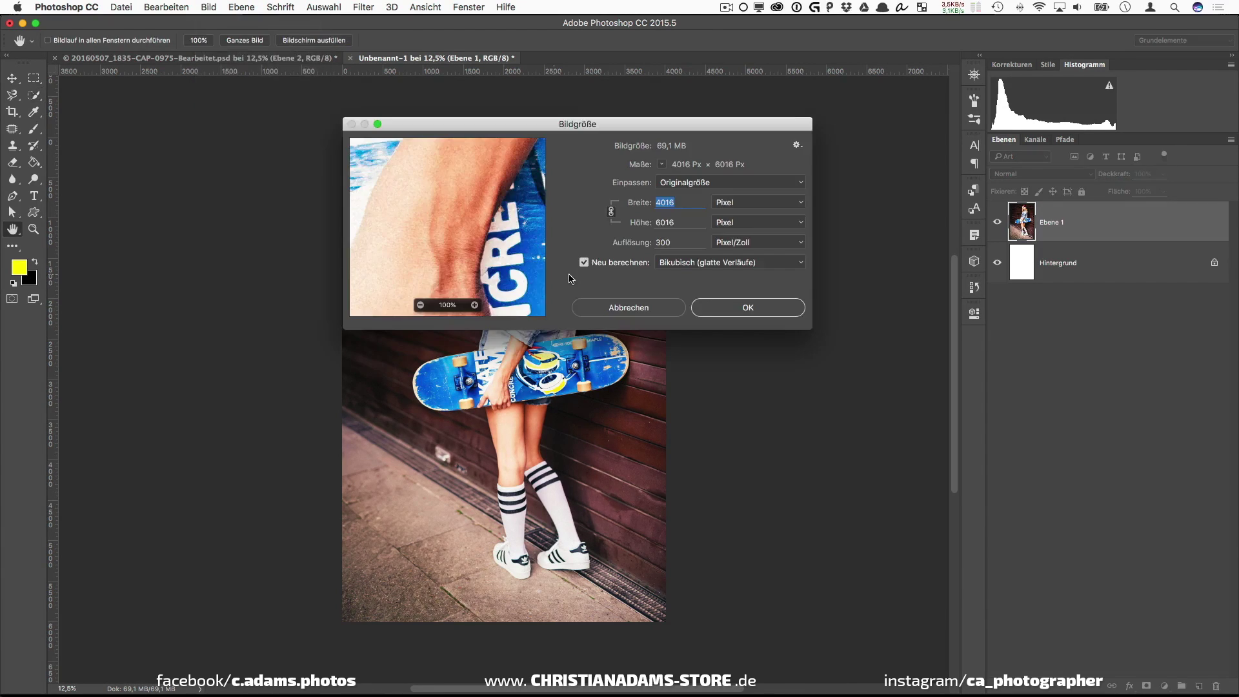
pyautogui.doubleClick(677, 219)
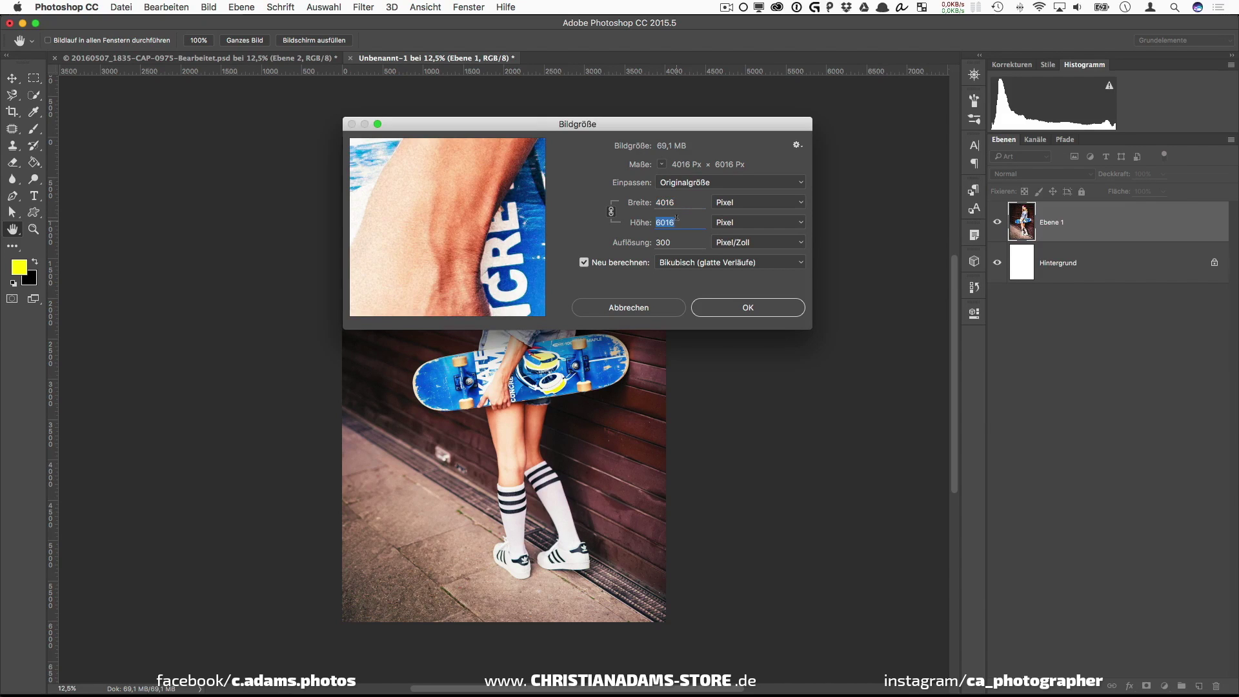
pyautogui.write('1')
pyautogui.write('9')
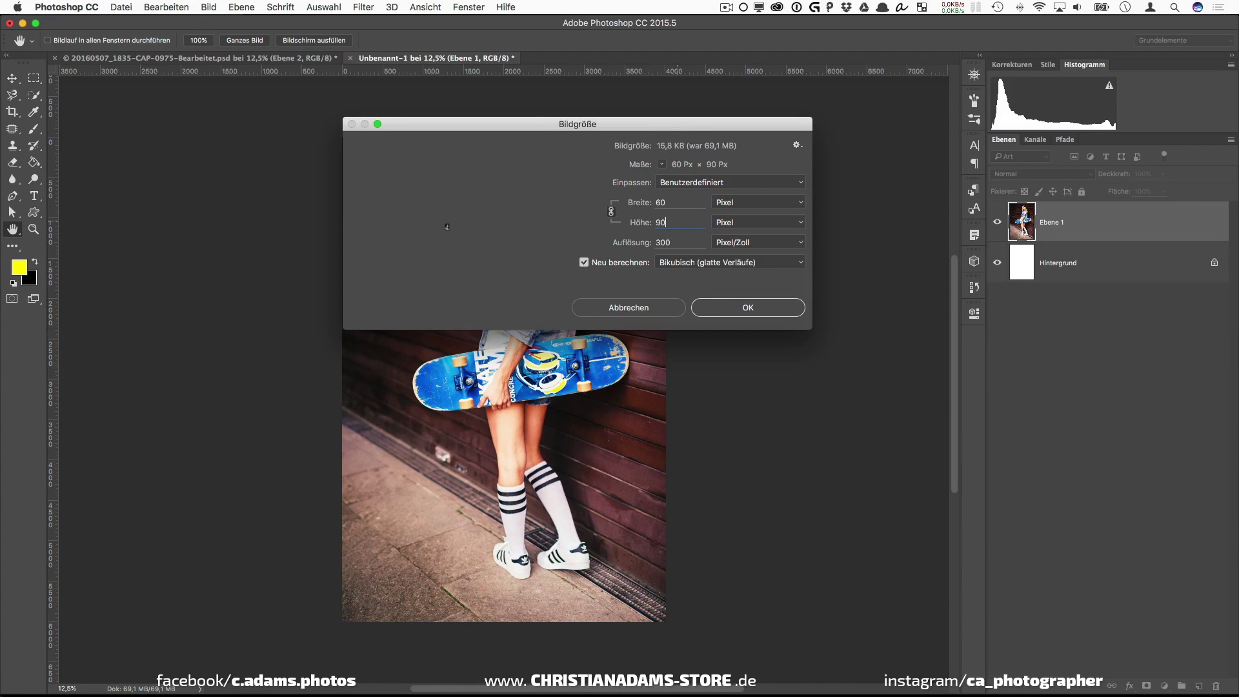
pyautogui.write('60')
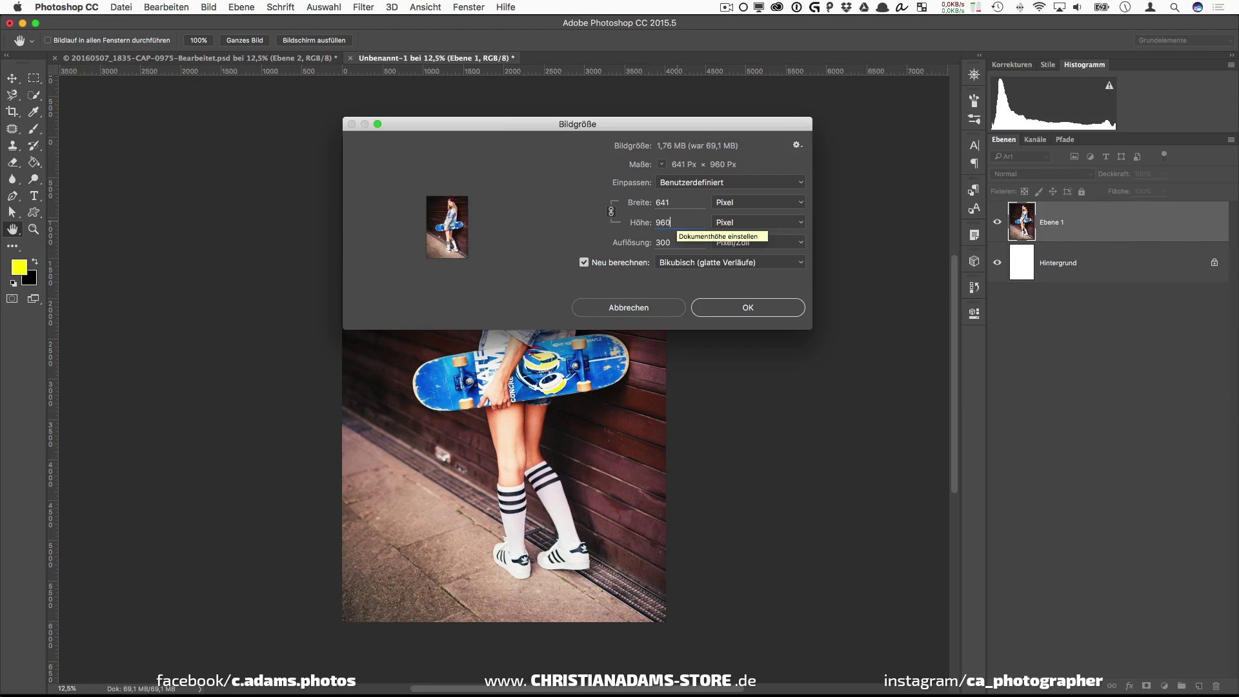
pyautogui.click(748, 308)
# View the resized photo at 100%, centre it, and reach Datei > Exportieren > Für Web speichern (Legacy)
pyautogui.press('w')
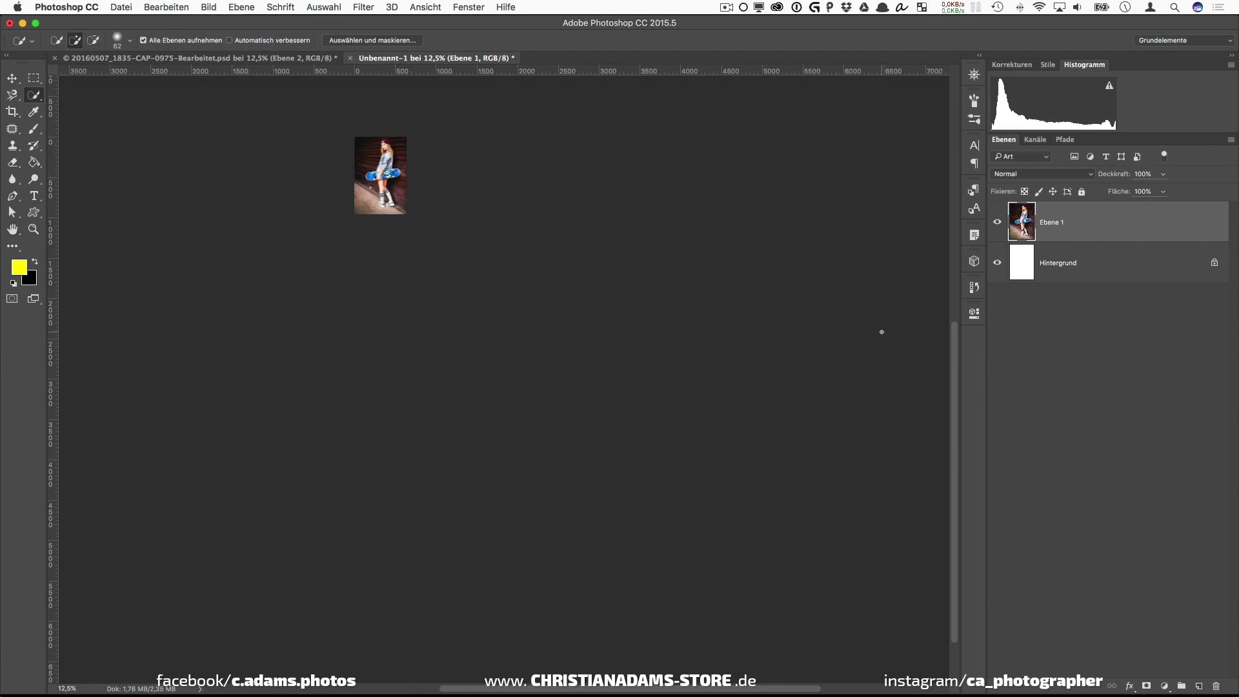
pyautogui.press('super+1')
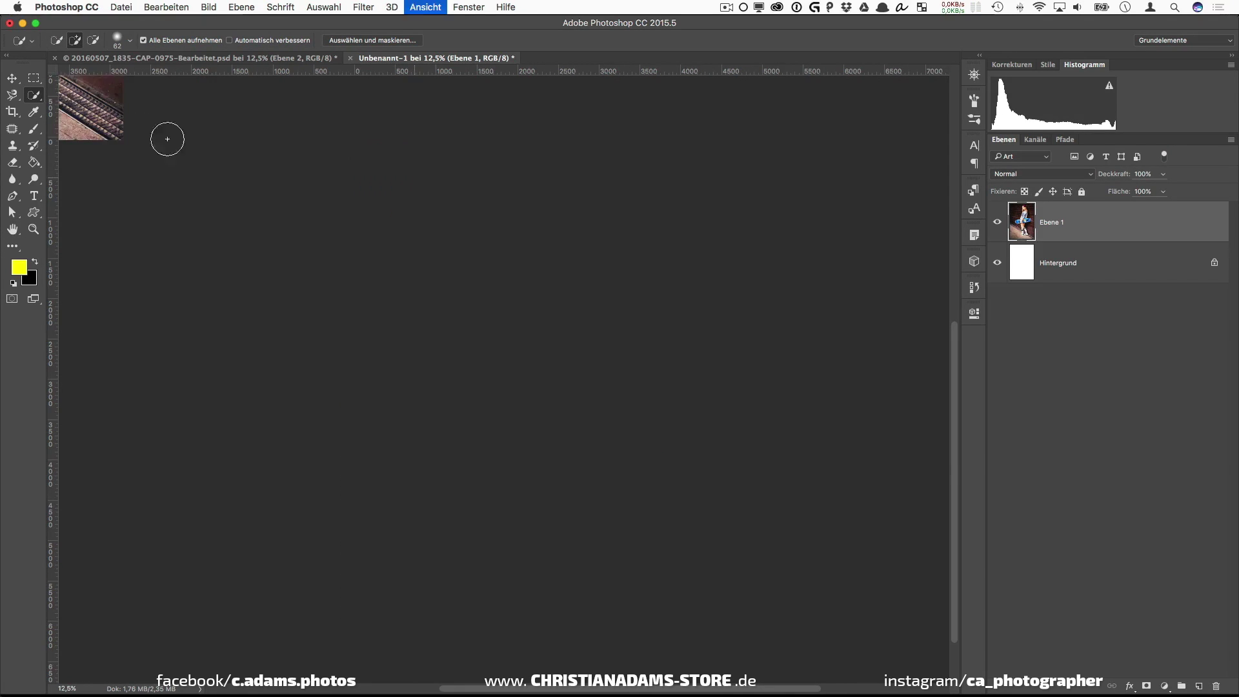
pyautogui.moveTo(583, 450); pyautogui.dragTo(744, 614)
pyautogui.scroll(5, 745, 615)
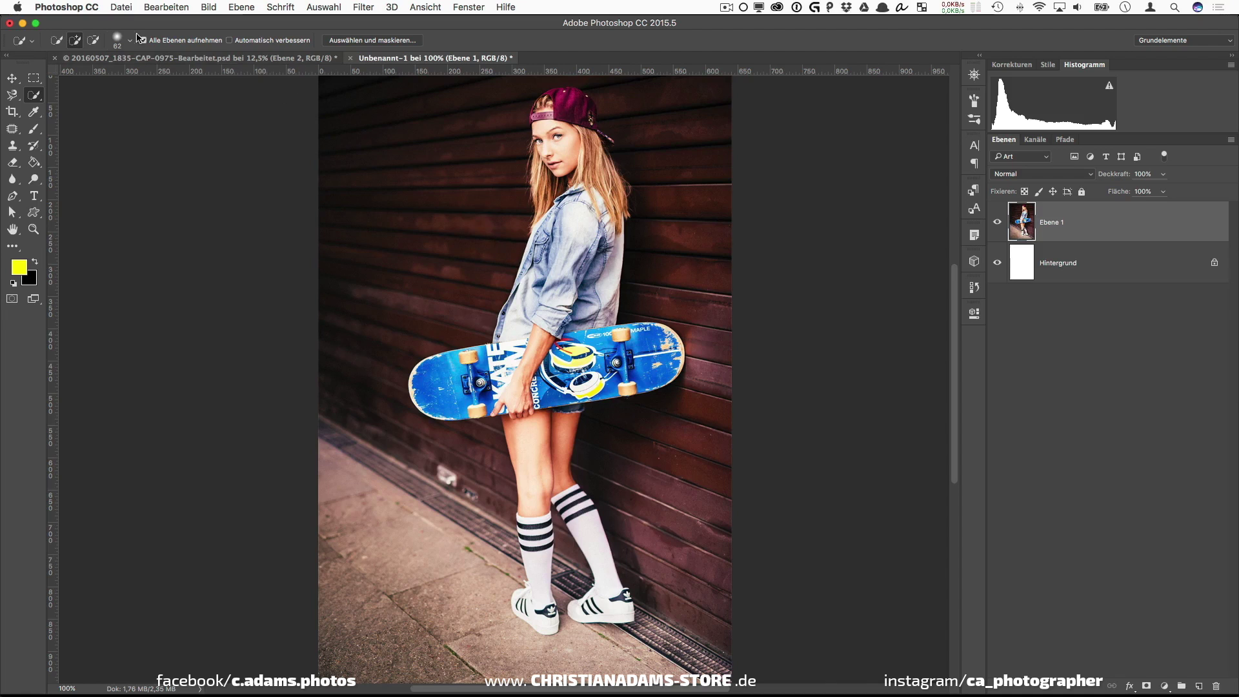
pyautogui.click(121, 8)
pyautogui.moveTo(142, 185)
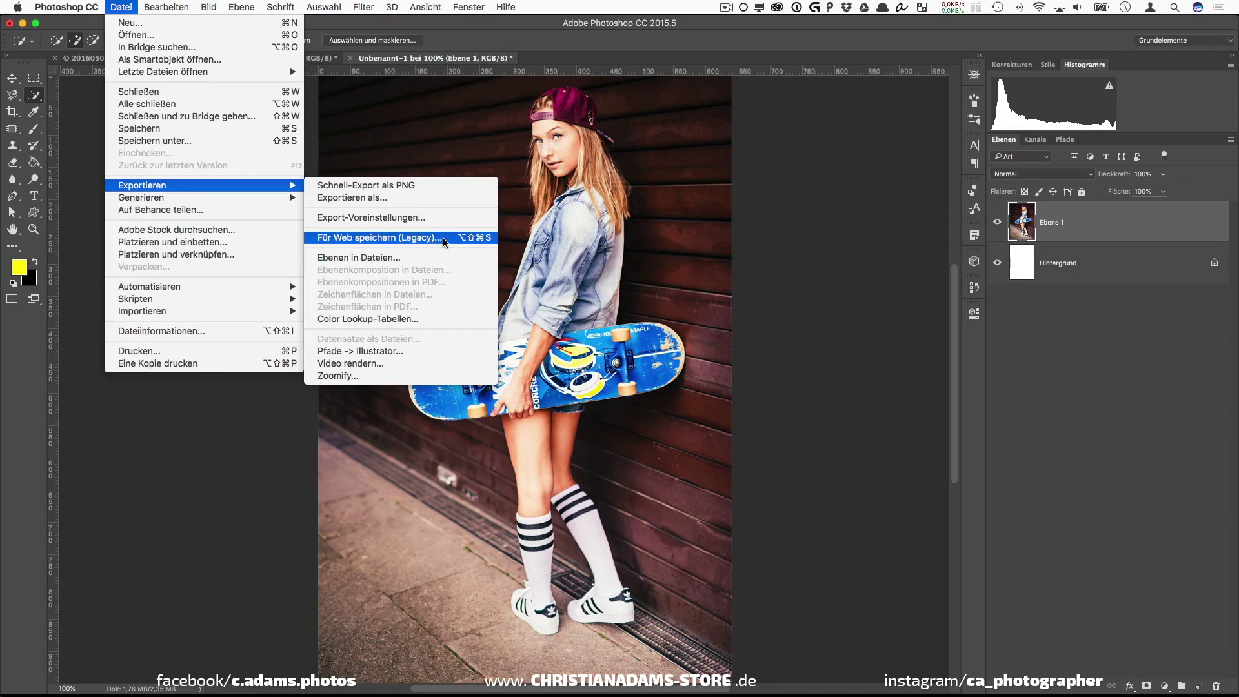
pyautogui.click(445, 240)
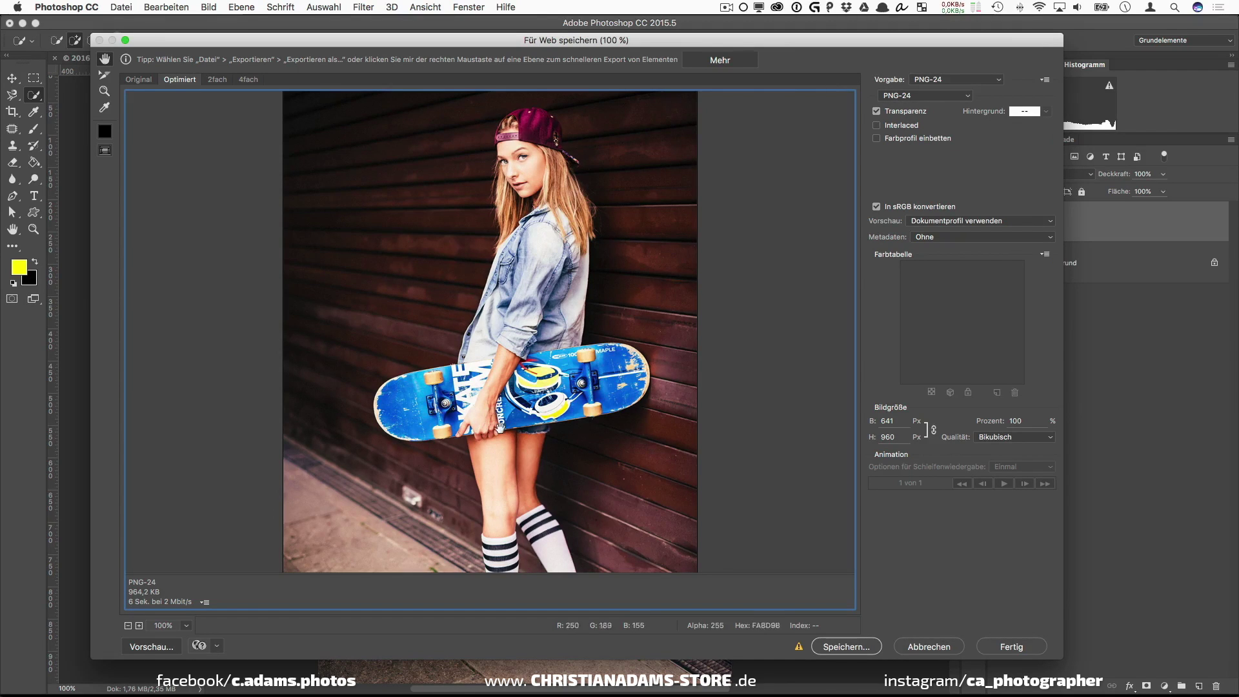
pyautogui.click(913, 96)
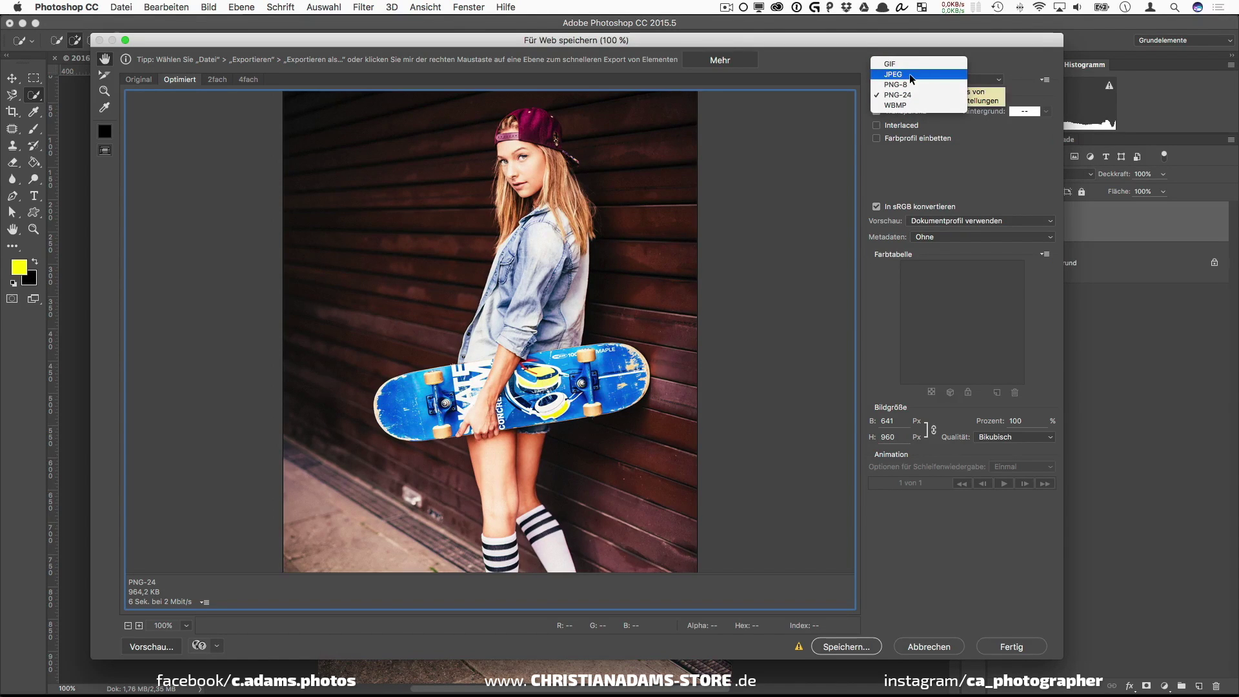
pyautogui.click(904, 95)
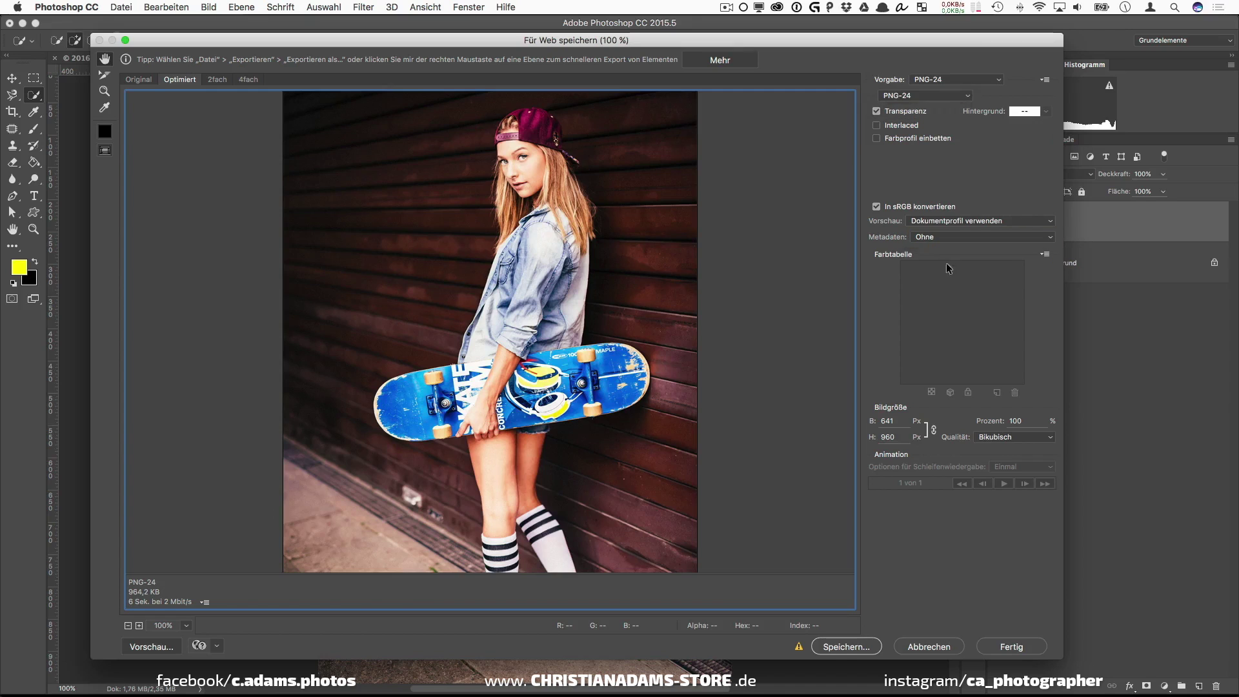
pyautogui.moveTo(897, 434); pyautogui.dragTo(873, 431)
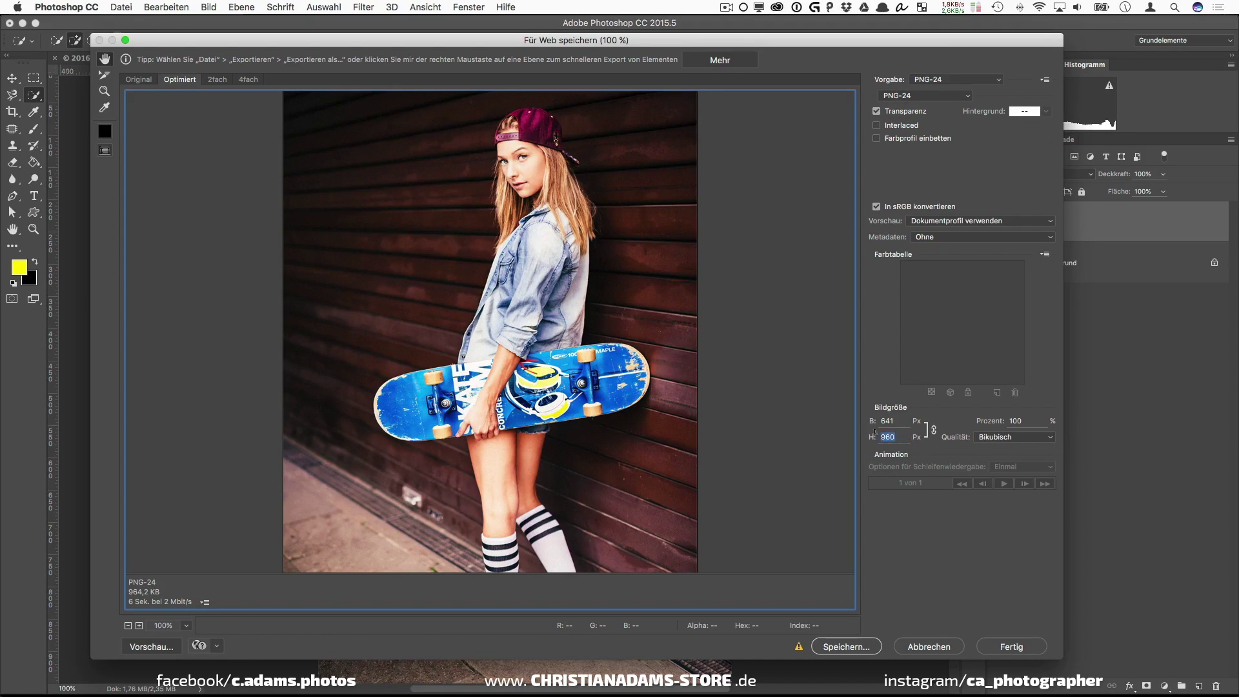
pyautogui.doubleClick(899, 418)
pyautogui.click(943, 648)
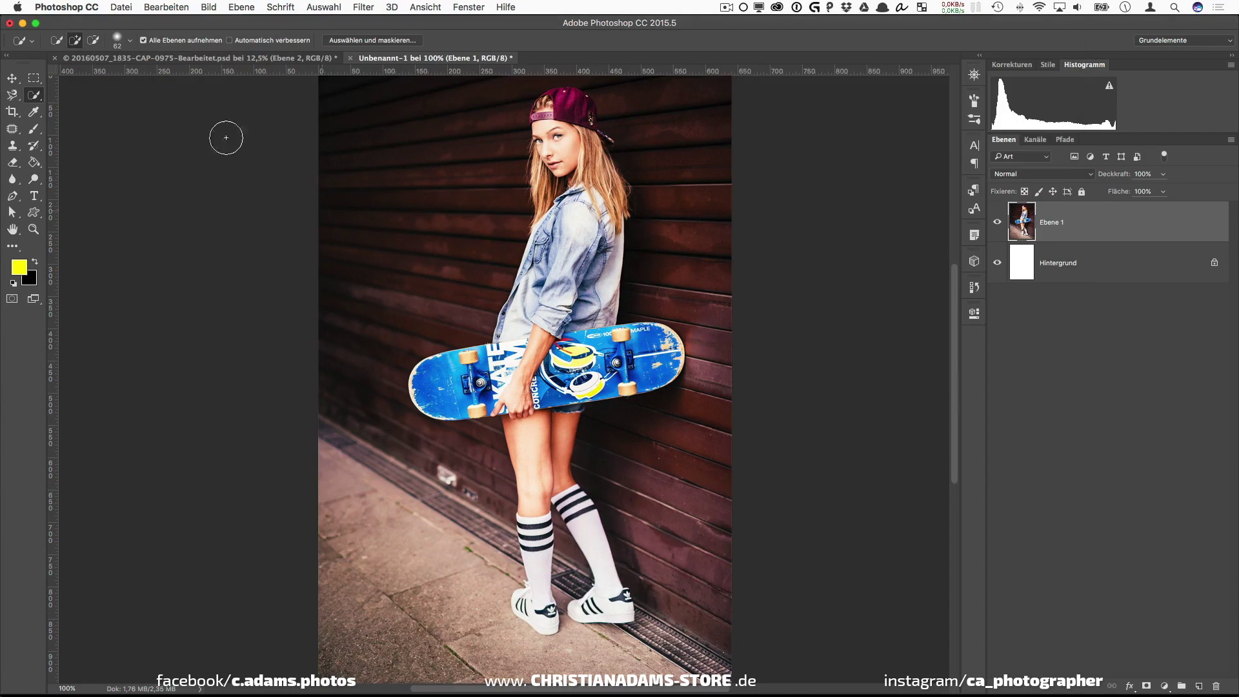
pyautogui.click(124, 8)
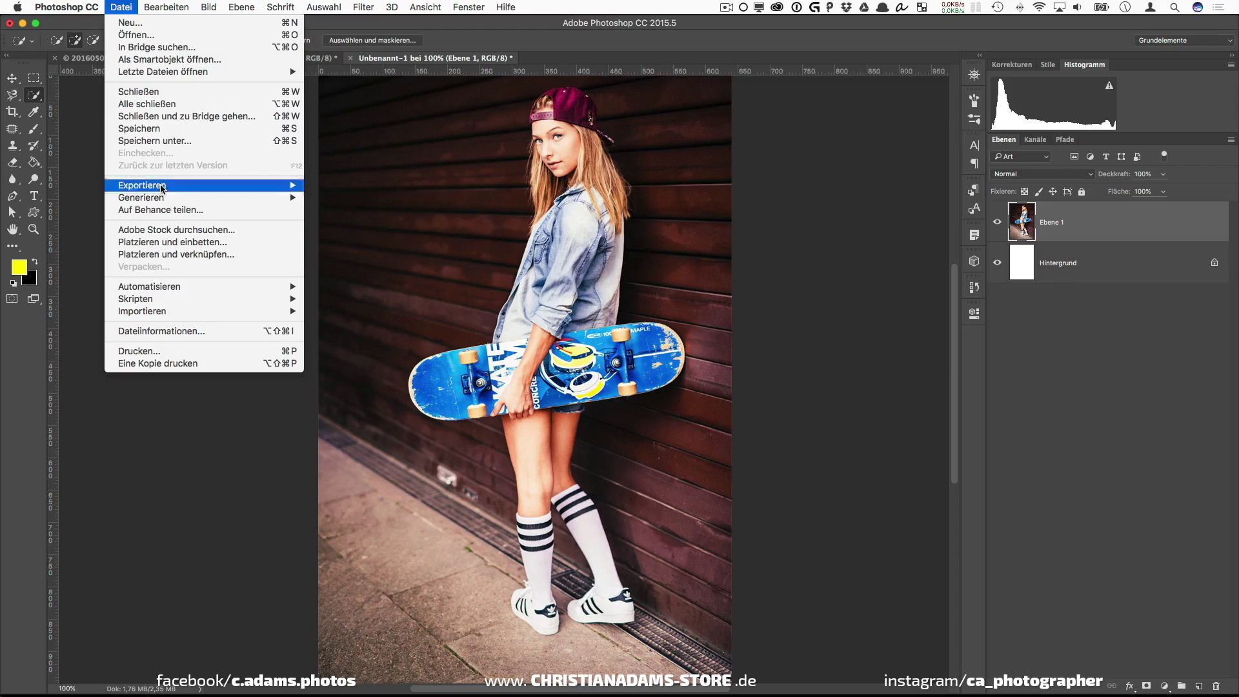
pyautogui.click(363, 200)
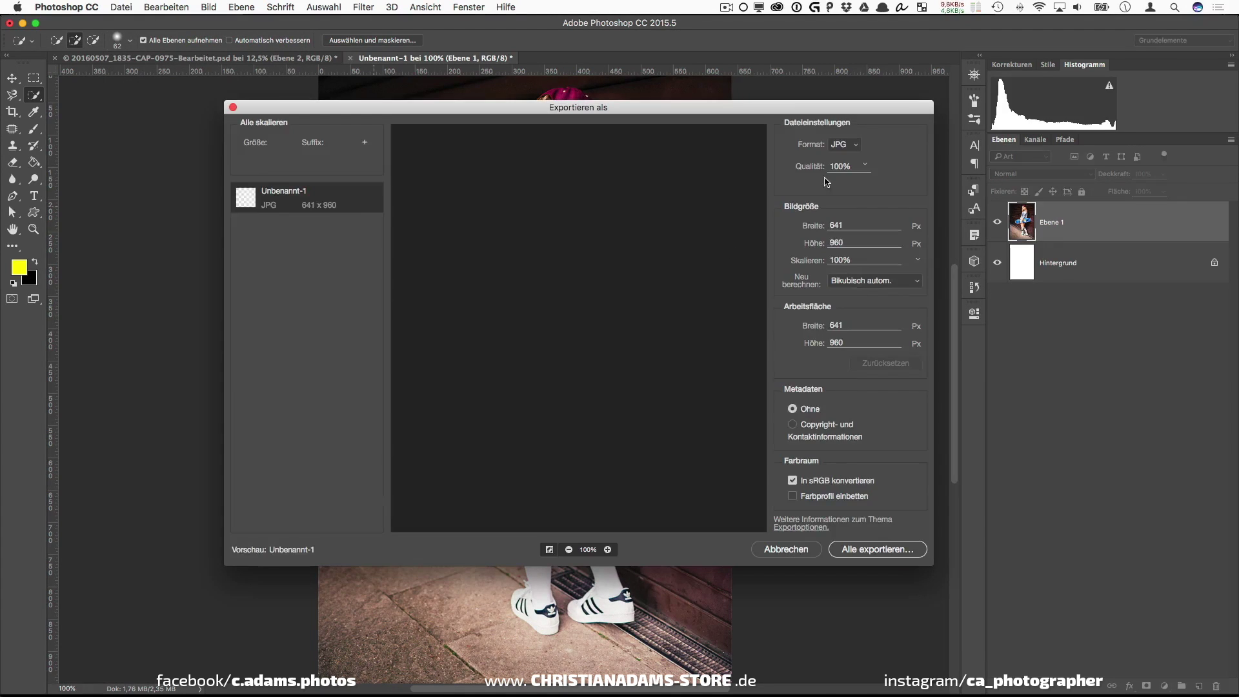
pyautogui.click(840, 145)
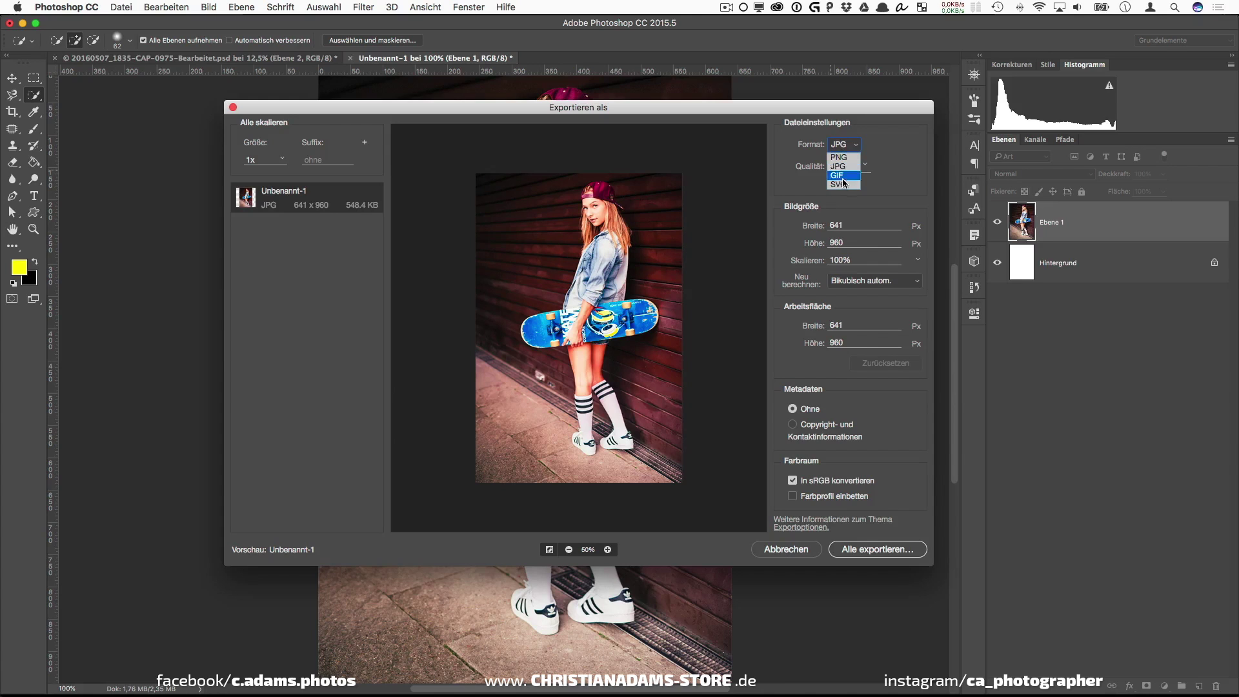
pyautogui.click(840, 166)
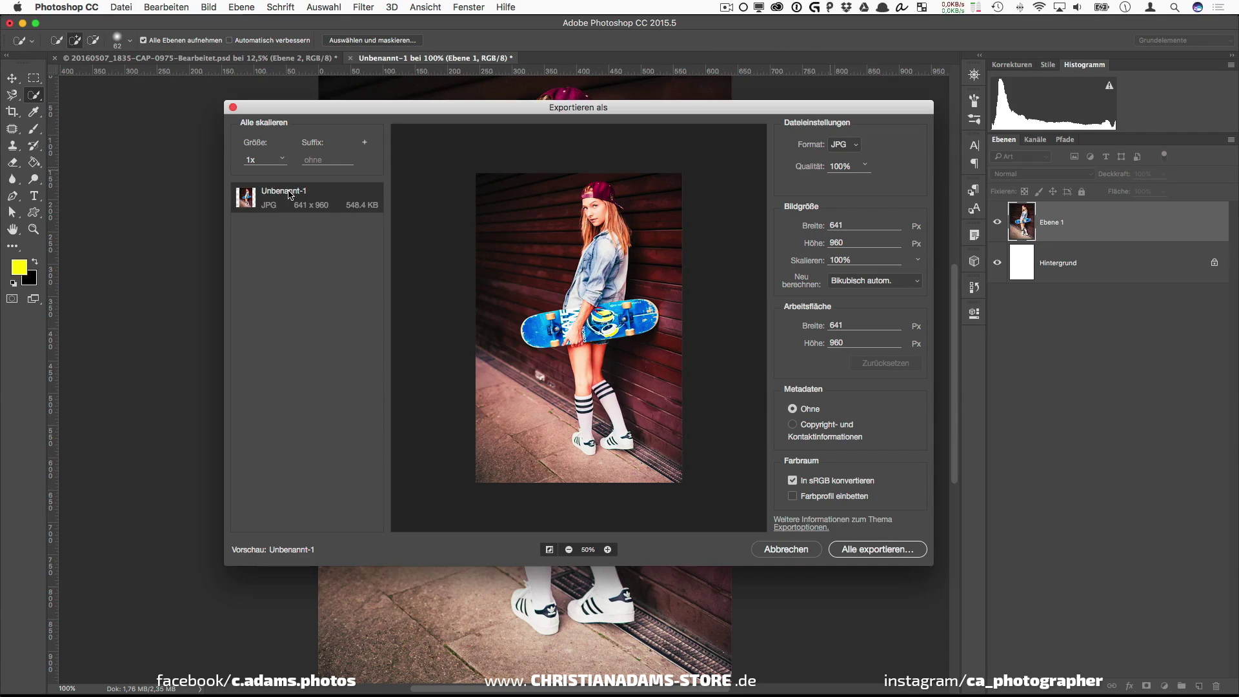
pyautogui.click(365, 143)
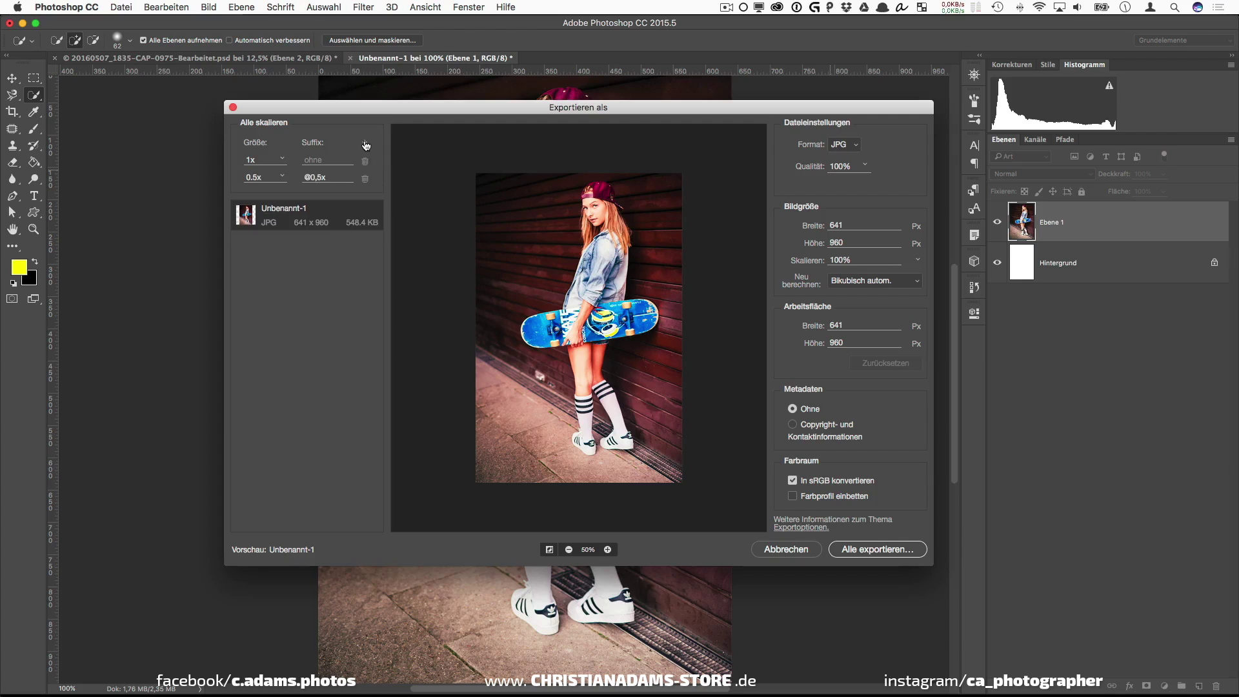
pyautogui.click(284, 179)
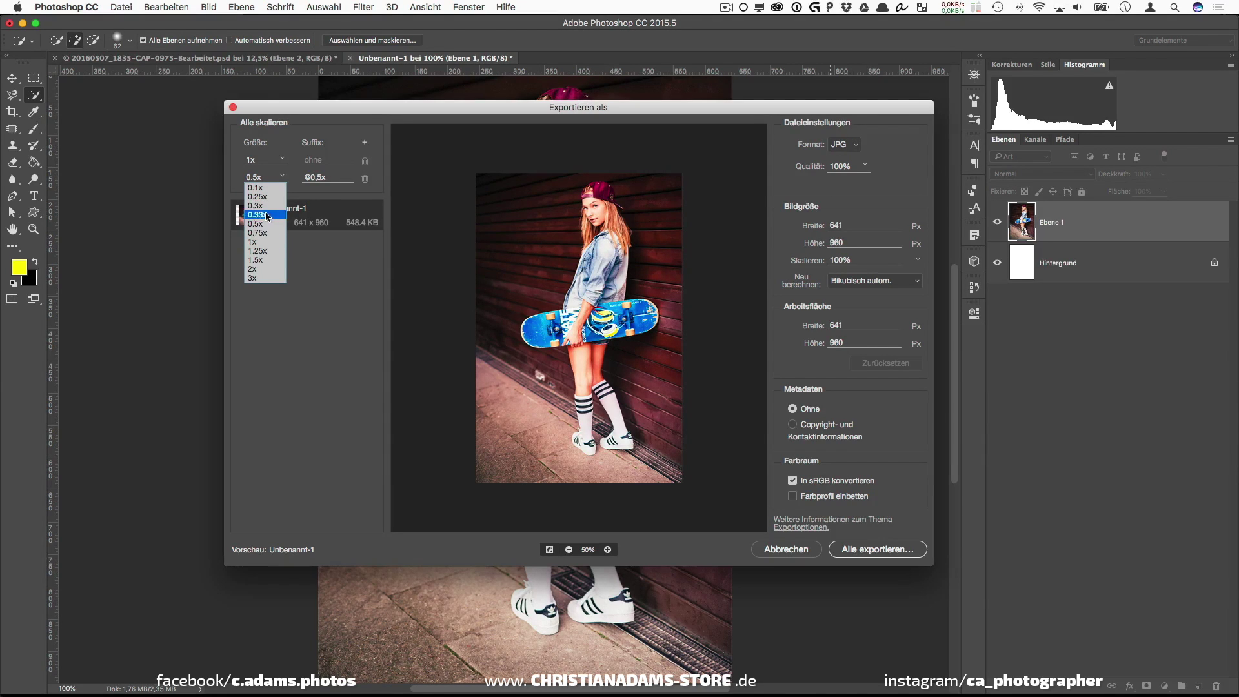
pyautogui.click(266, 197)
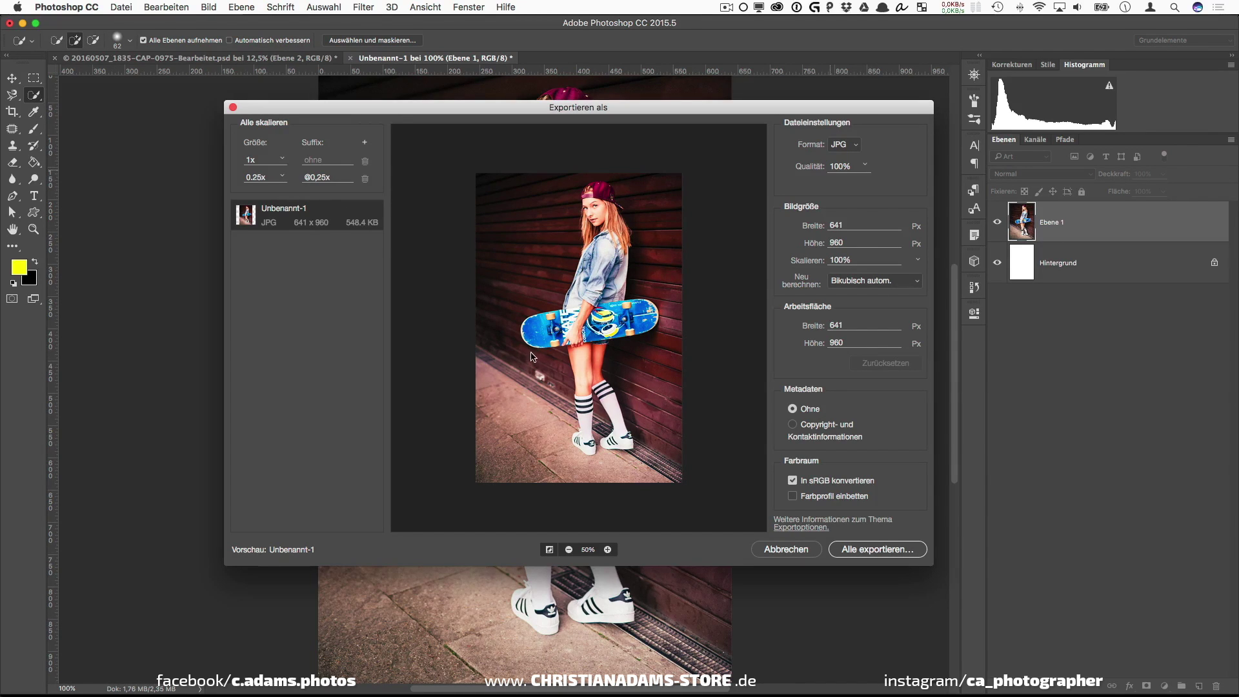
pyautogui.click(786, 549)
pyautogui.press('v')
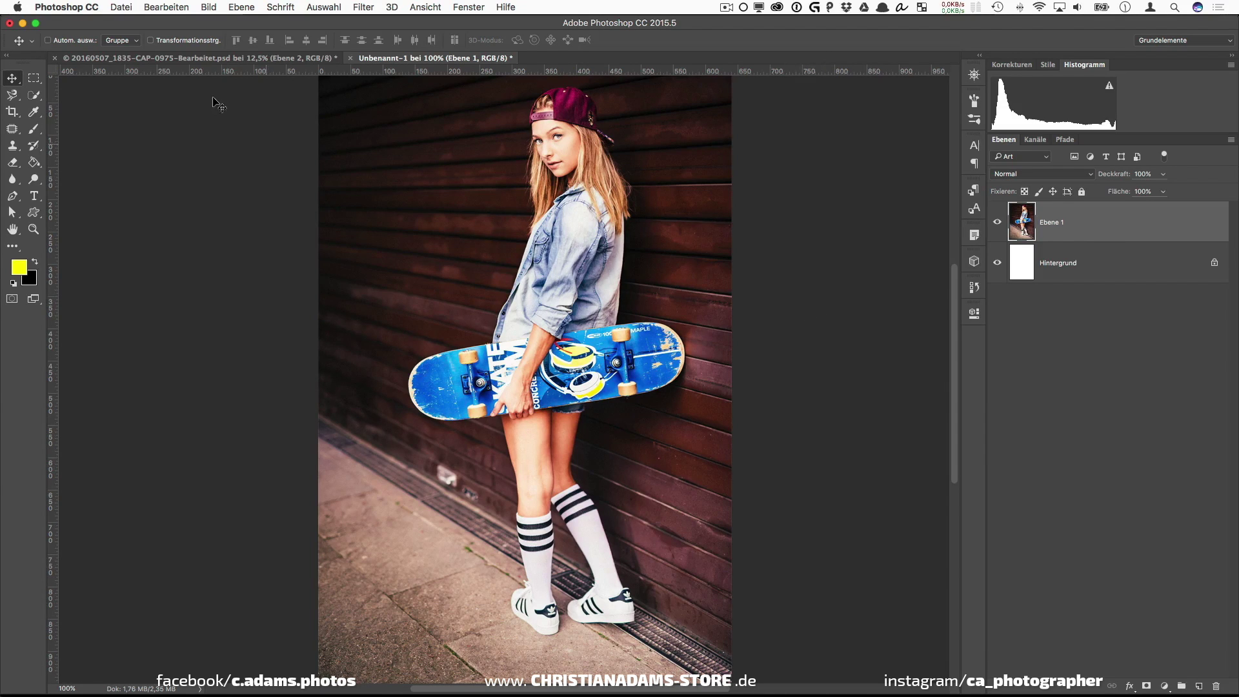
# Choose Für Web speichern (Legacy) from the Datei export commands for Unbenannt-1
pyautogui.click(122, 7)
pyautogui.moveTo(142, 184)
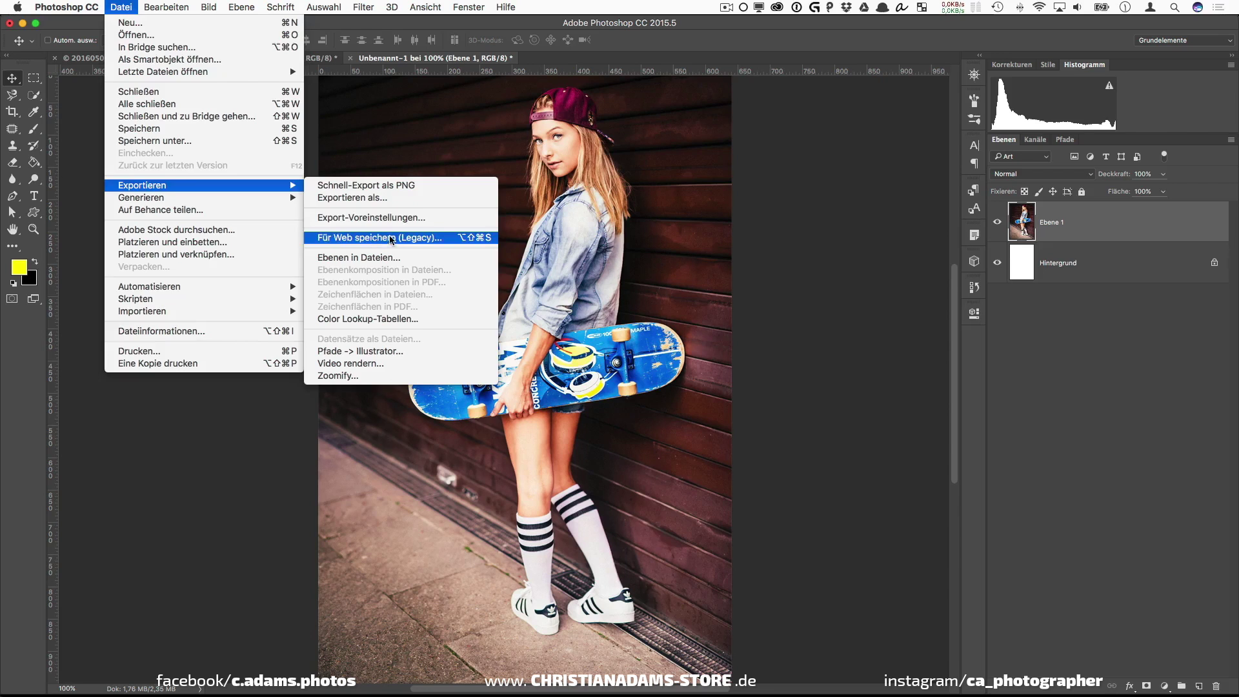
pyautogui.click(337, 239)
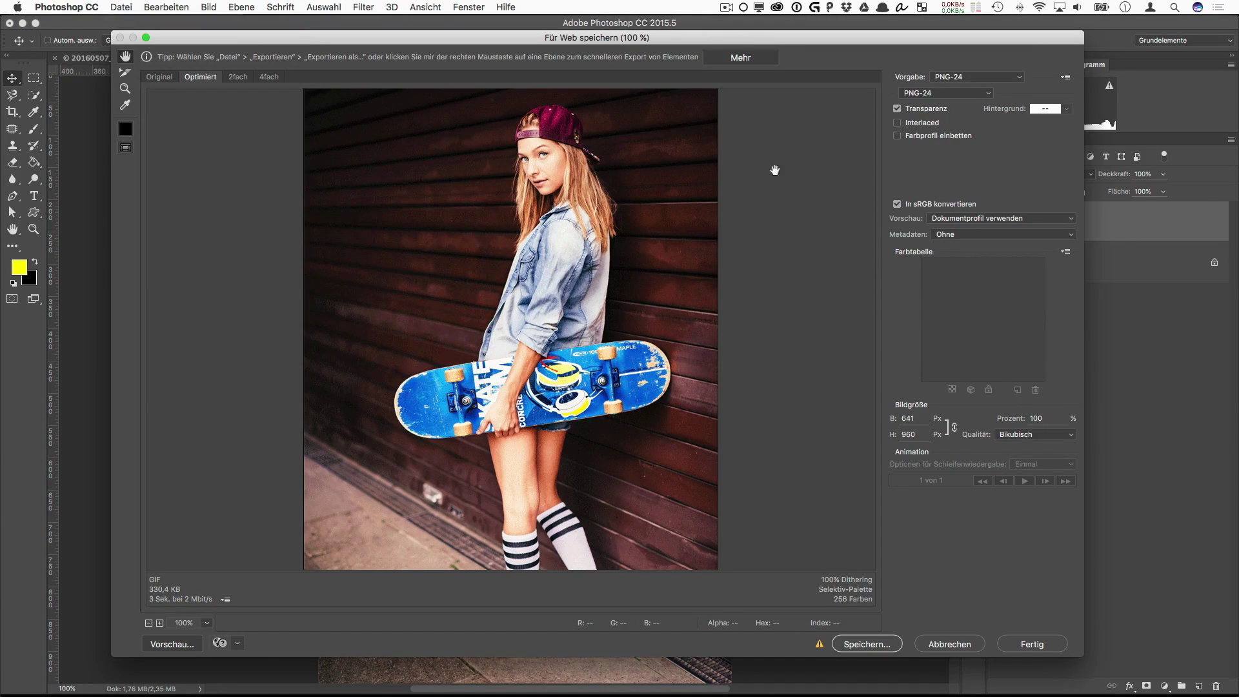